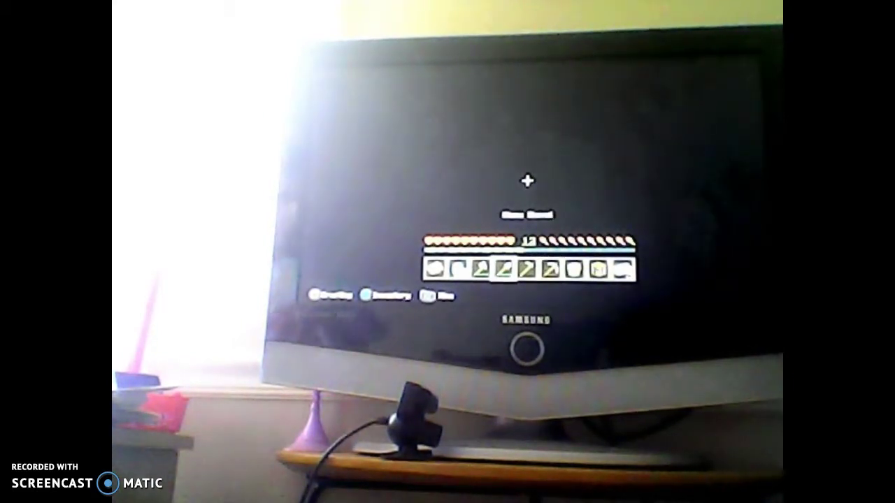
pyautogui.press('e')
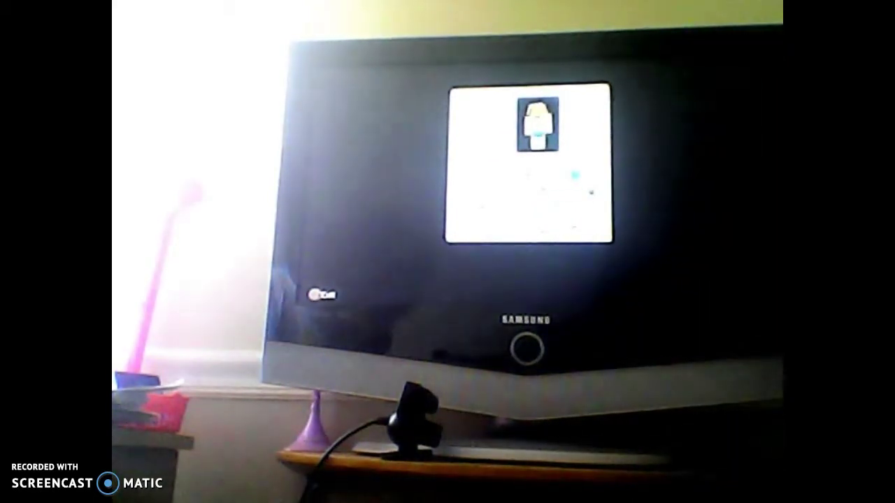
pyautogui.press('Escape')
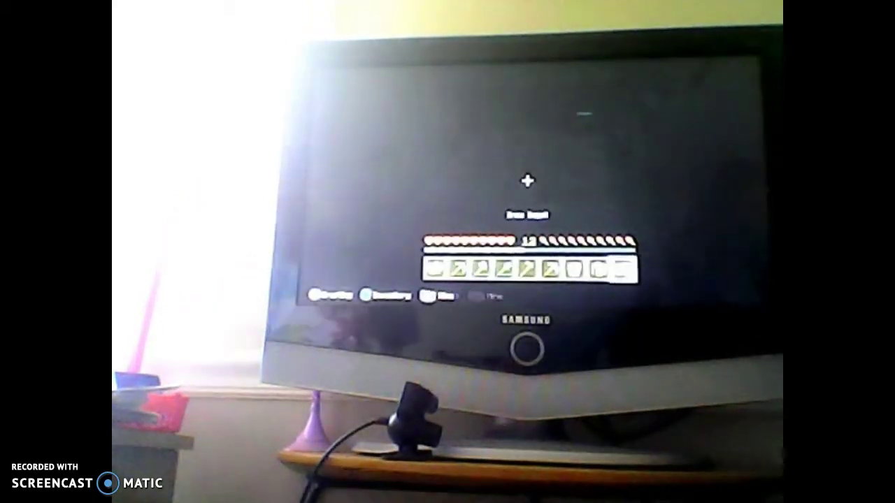
pyautogui.scroll(-2, 529, 269)
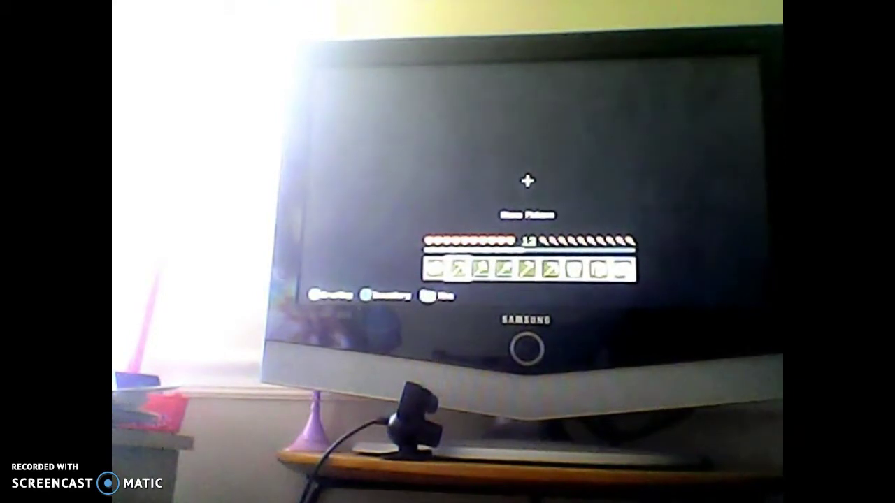